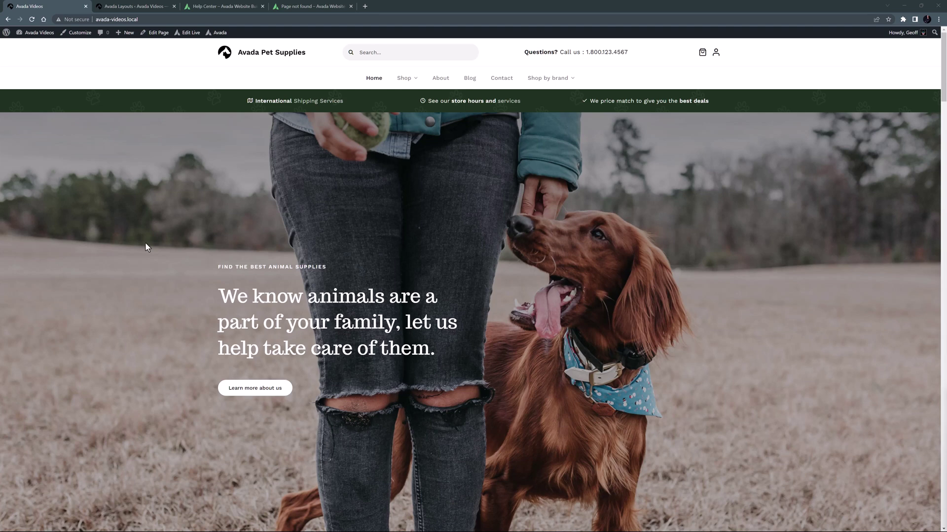
Step: Search the site for 'leash' from the header search field
click(376, 53)
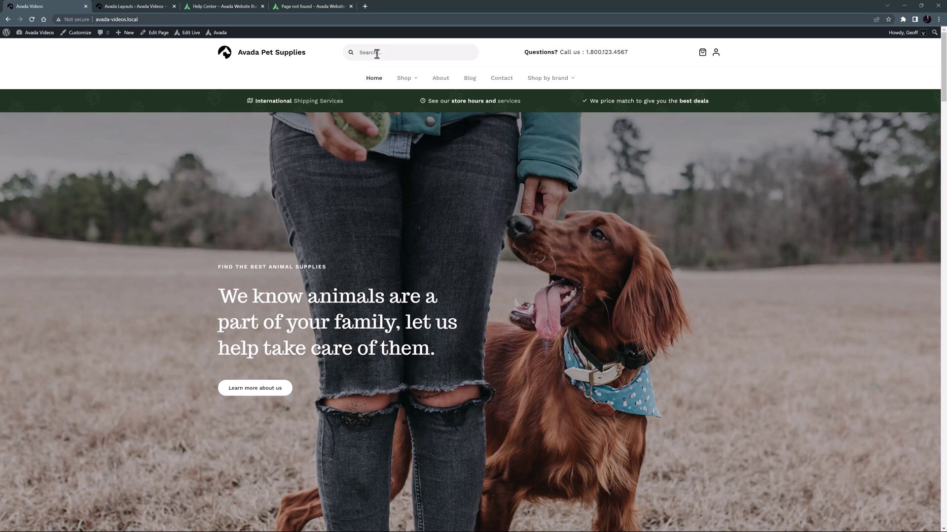
text(leash)
key(Return)
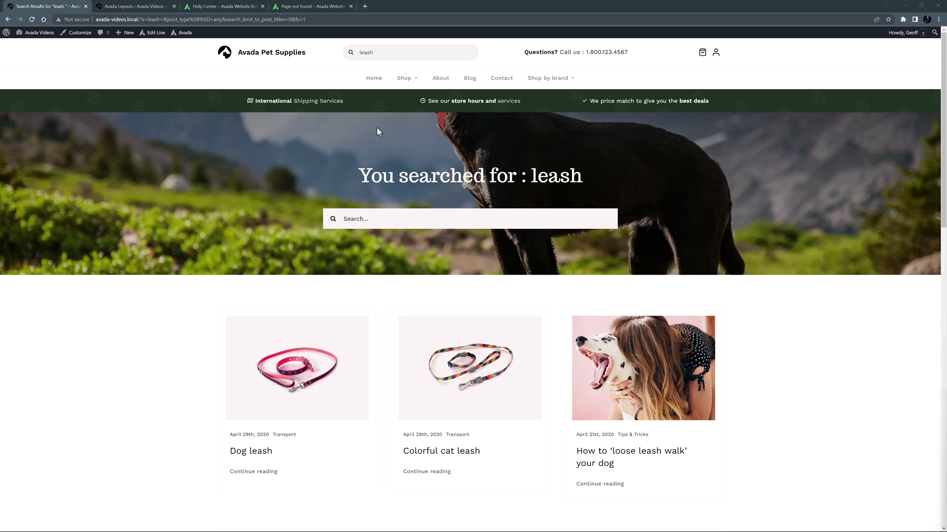
Step: Inspect and close the display conditions of the Products and Custom Shop layouts
click(135, 7)
scroll(554, 264, down, 6)
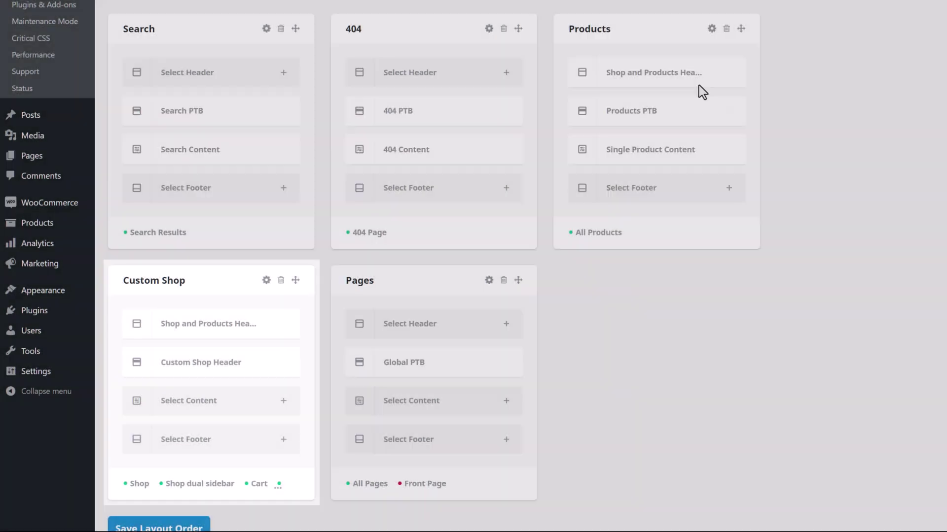
mouse_move(657, 75)
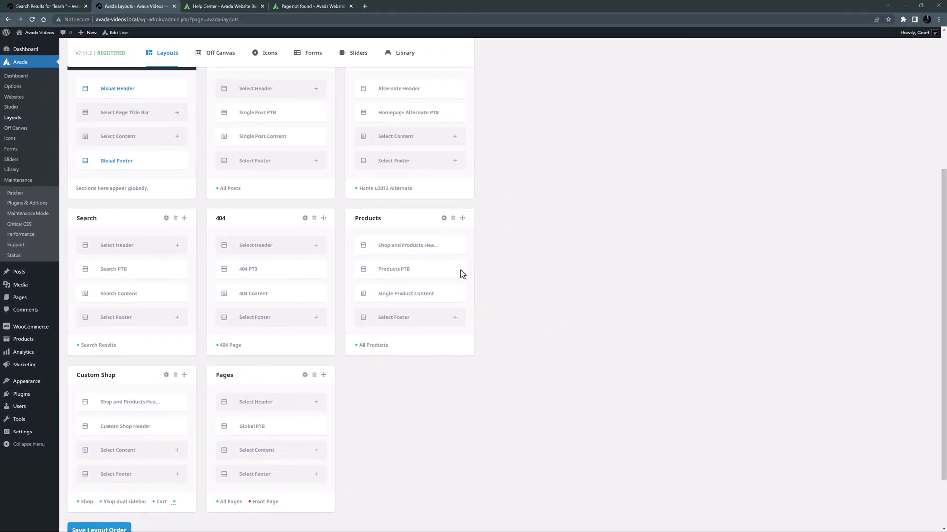
click(402, 345)
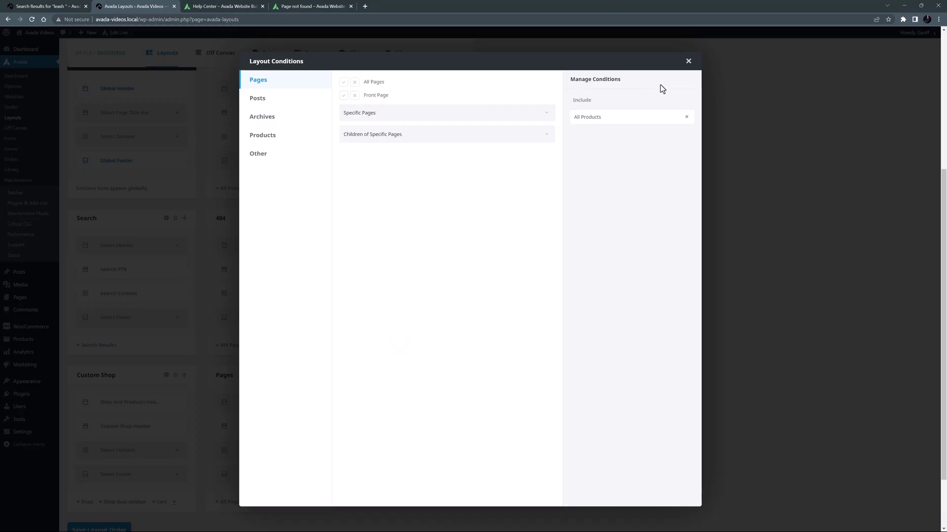
click(688, 61)
click(125, 503)
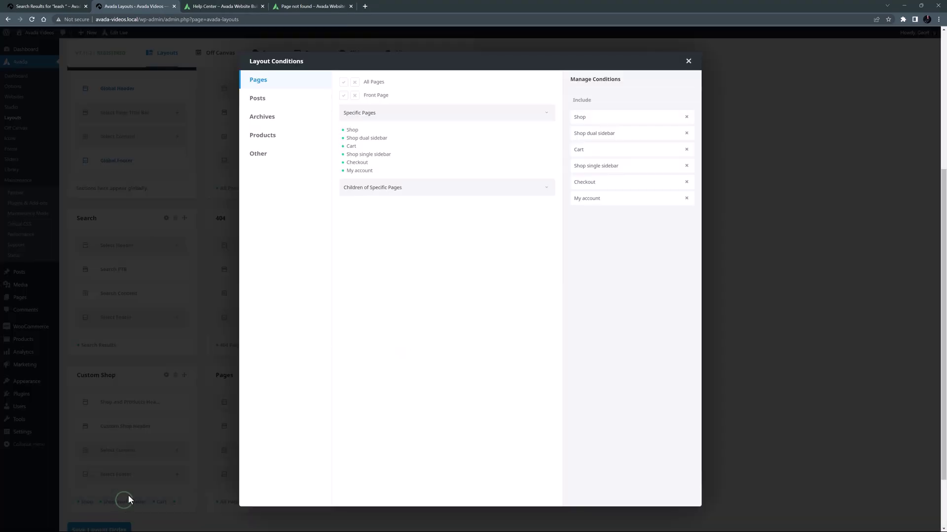
click(688, 60)
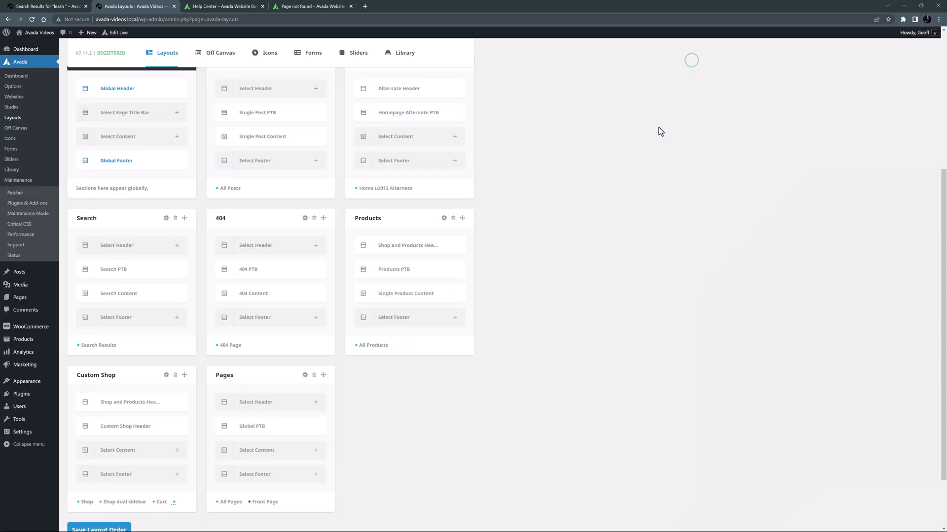
Step: Scroll through the Search Content layout's post cards, Browse by category block and New arrivals banner
scroll(611, 220, down, 1)
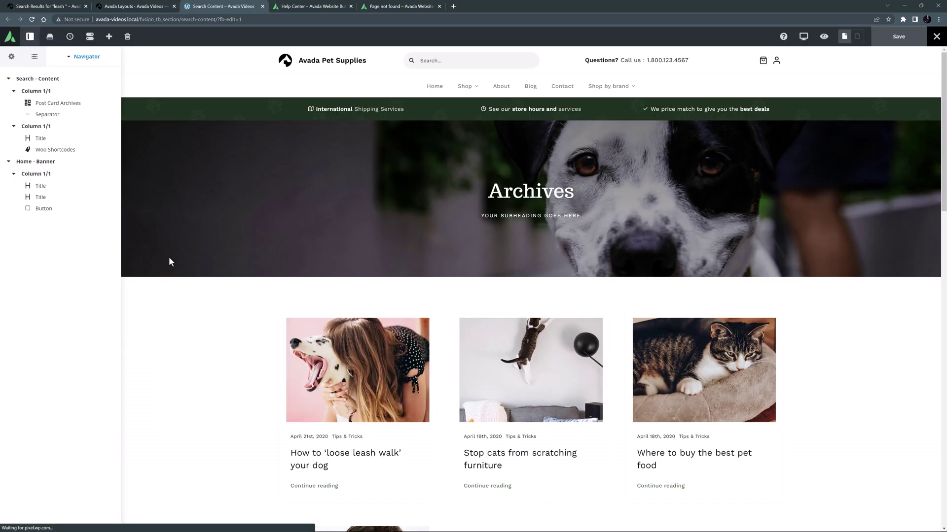
scroll(408, 422, down, 4)
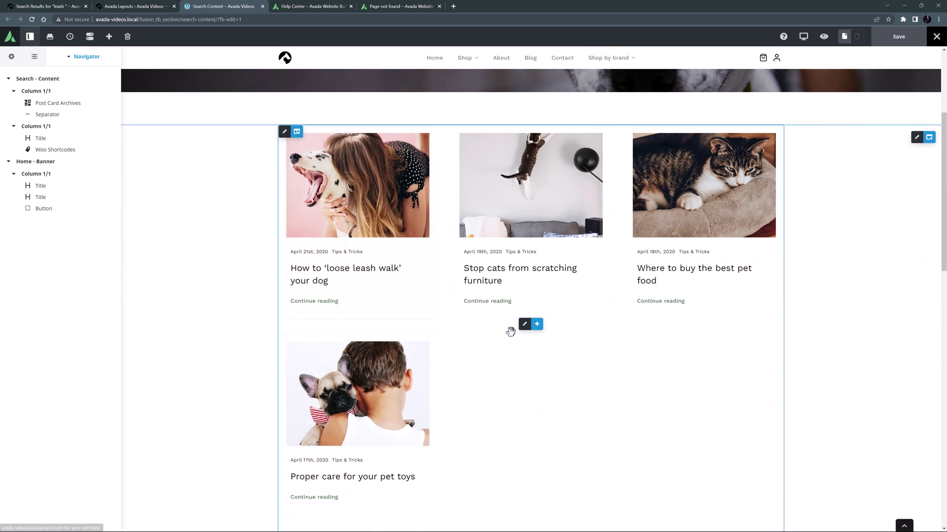
scroll(527, 329, down, 5)
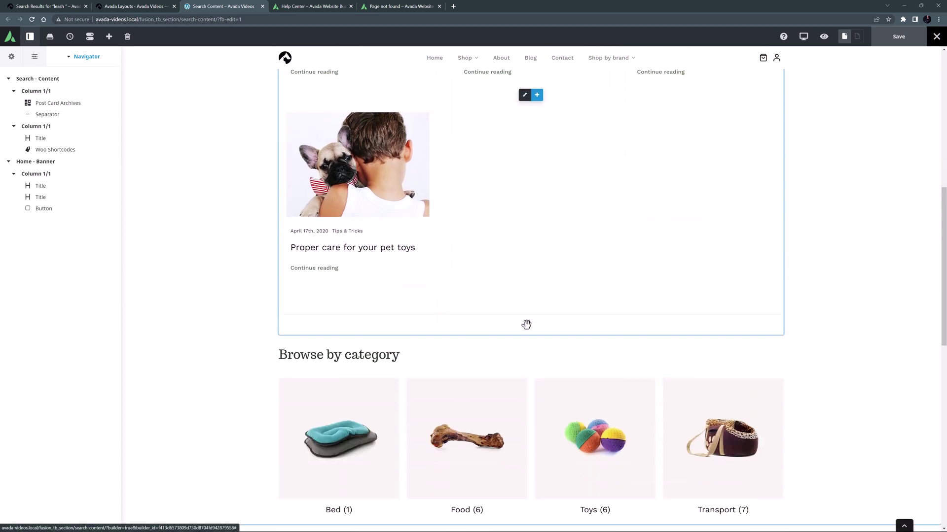
scroll(526, 324, down, 1)
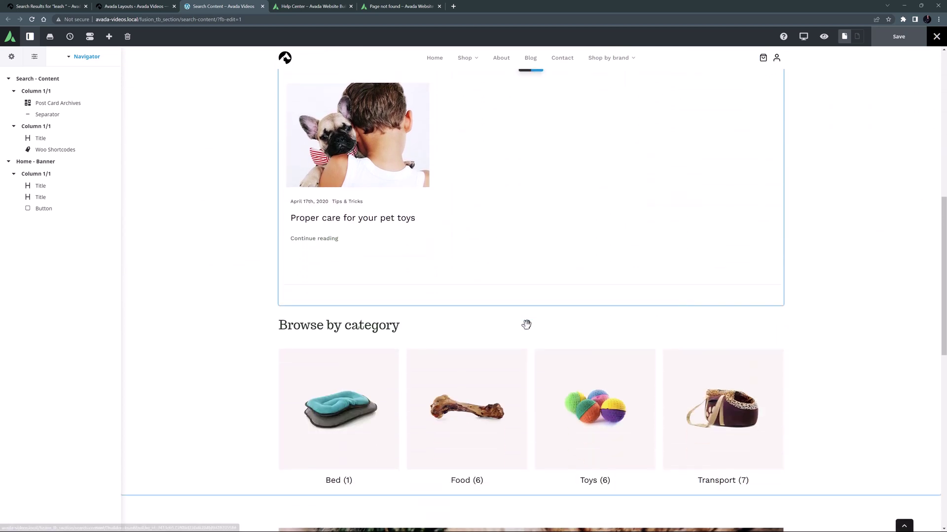
scroll(526, 324, down, 5)
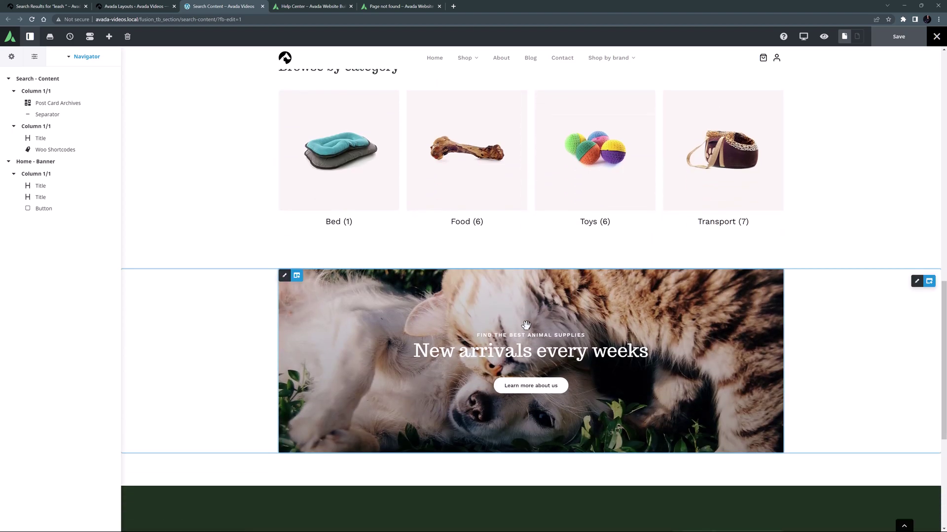
scroll(525, 325, up, 10)
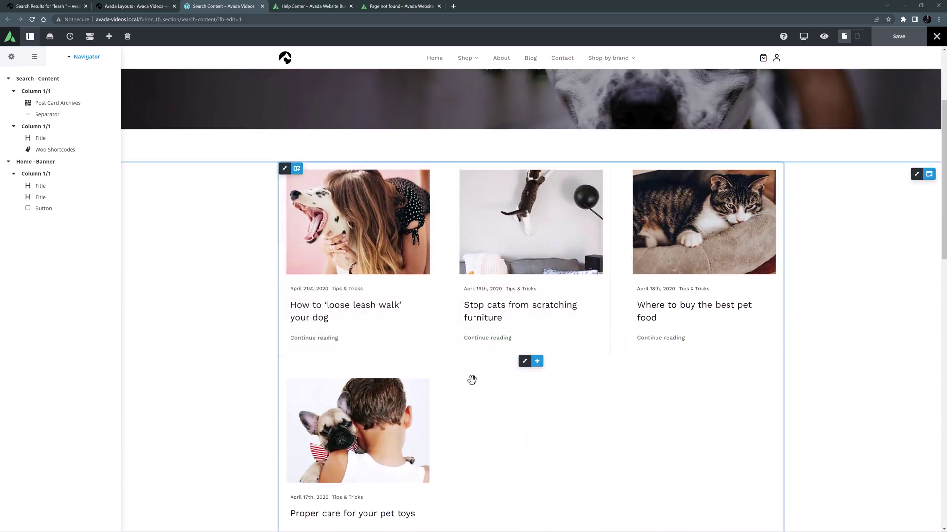
Step: Switch the Post Card Archives element to the Product Post Card
click(526, 364)
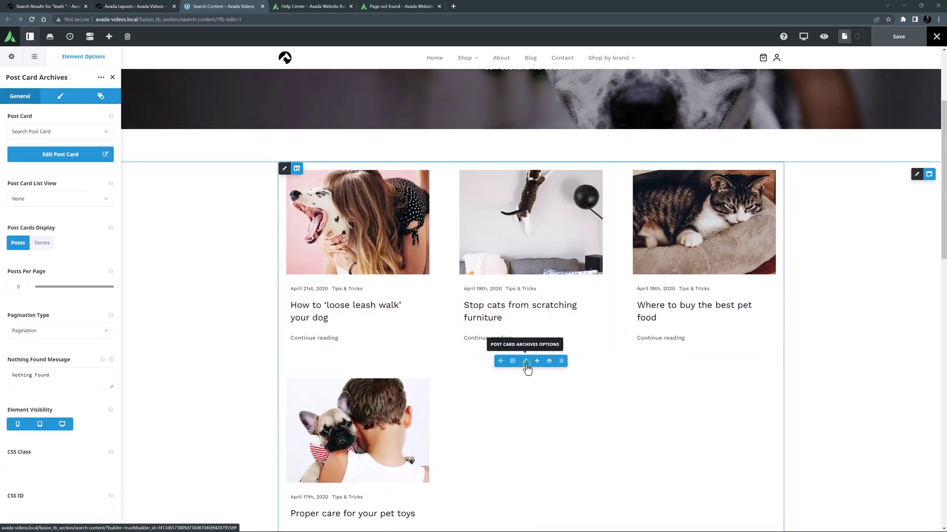
click(44, 131)
click(38, 163)
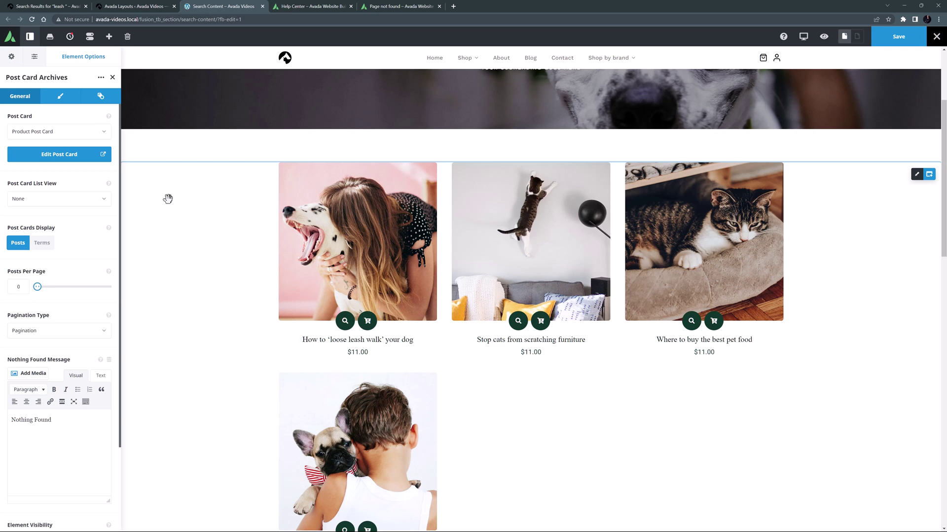
Step: Preview the layout with Product as the archive type
click(34, 62)
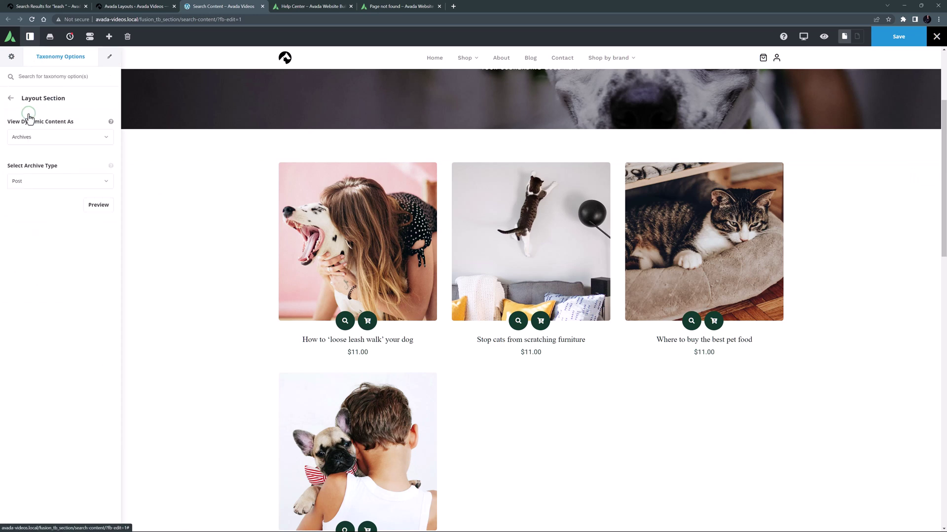
click(31, 182)
click(30, 211)
click(98, 214)
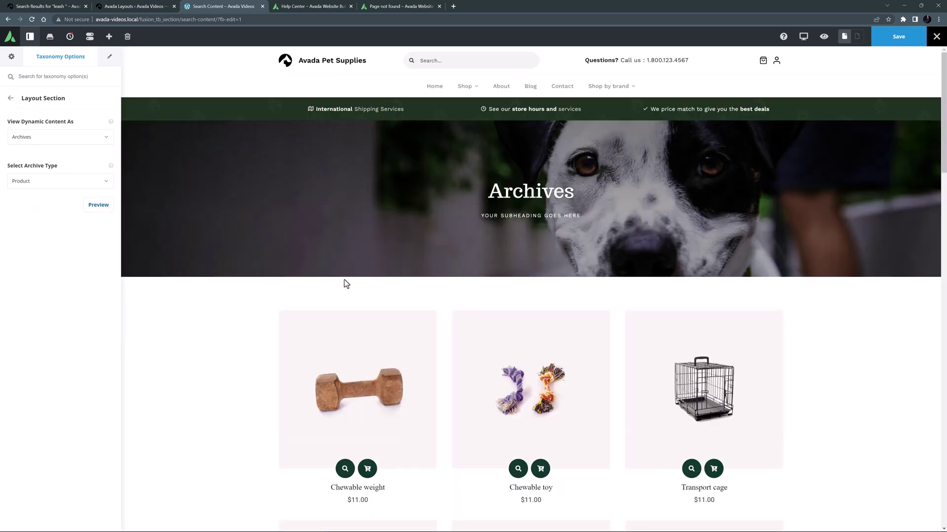
scroll(344, 280, down, 5)
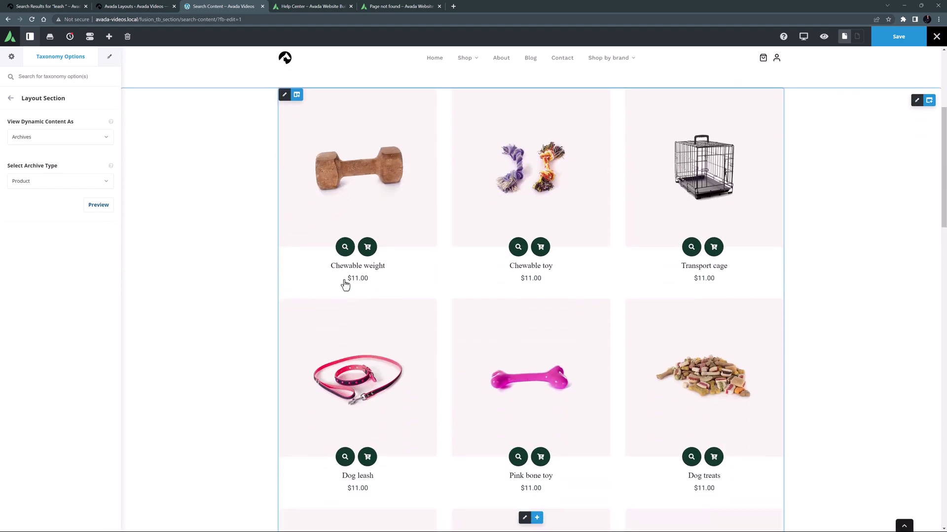
Step: Add a rendering rule to the product grid column: GET variable post_type equal to 'product'
click(285, 94)
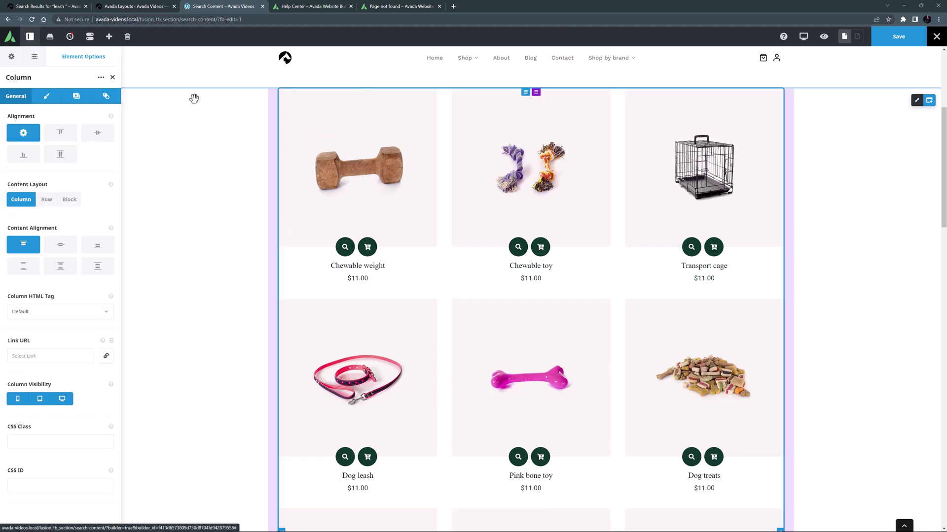
click(106, 96)
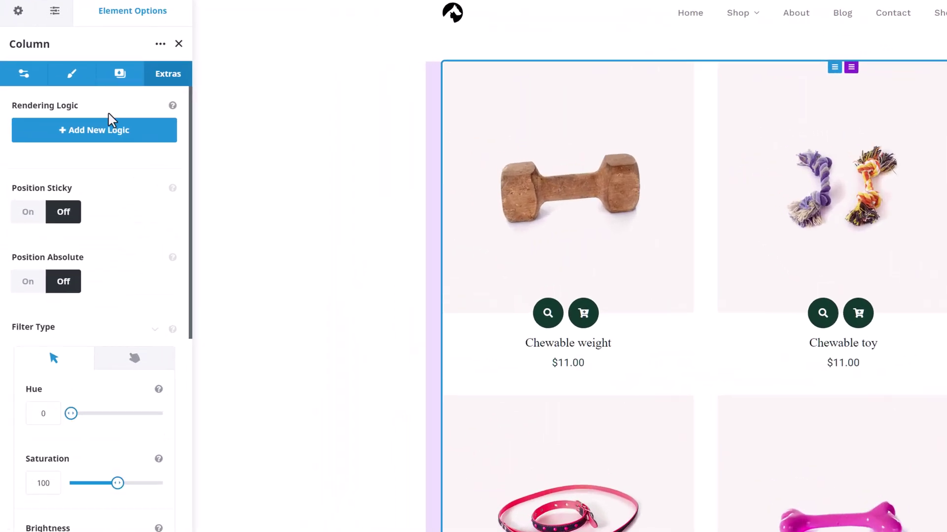
click(92, 137)
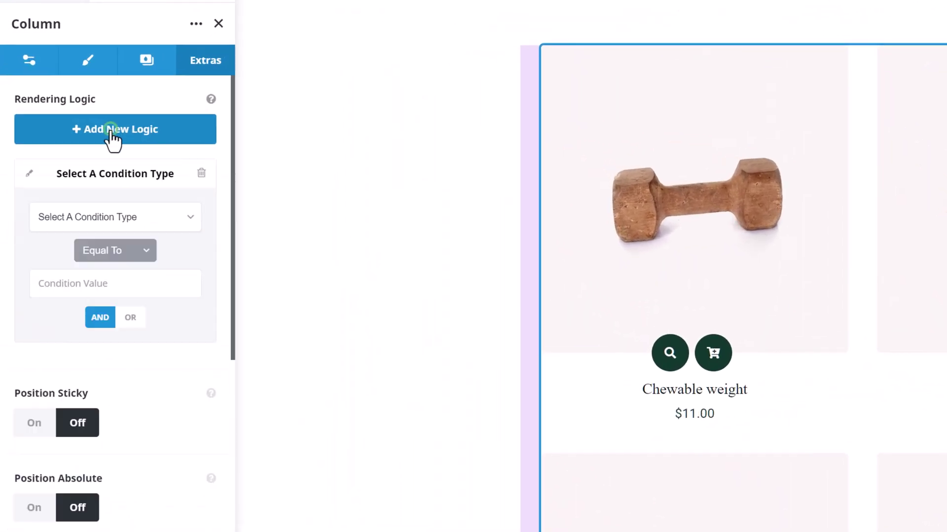
click(98, 222)
click(90, 250)
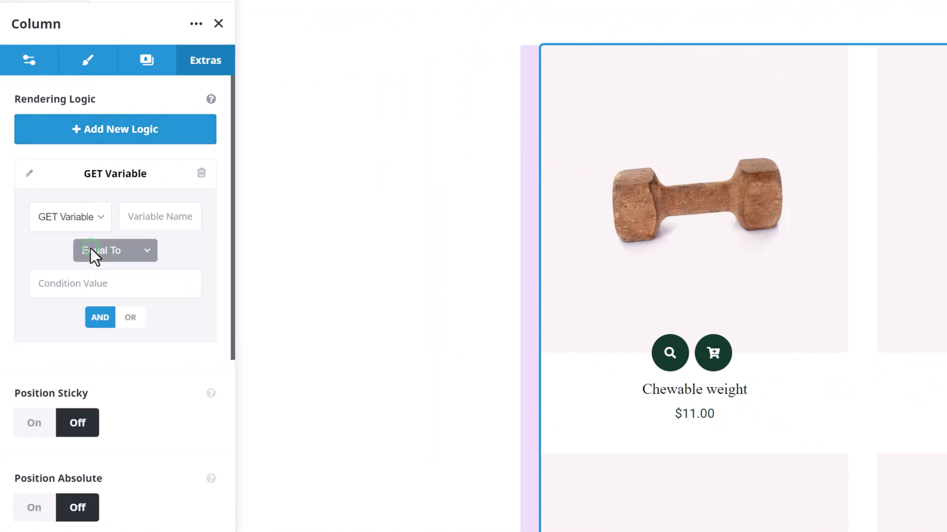
click(147, 216)
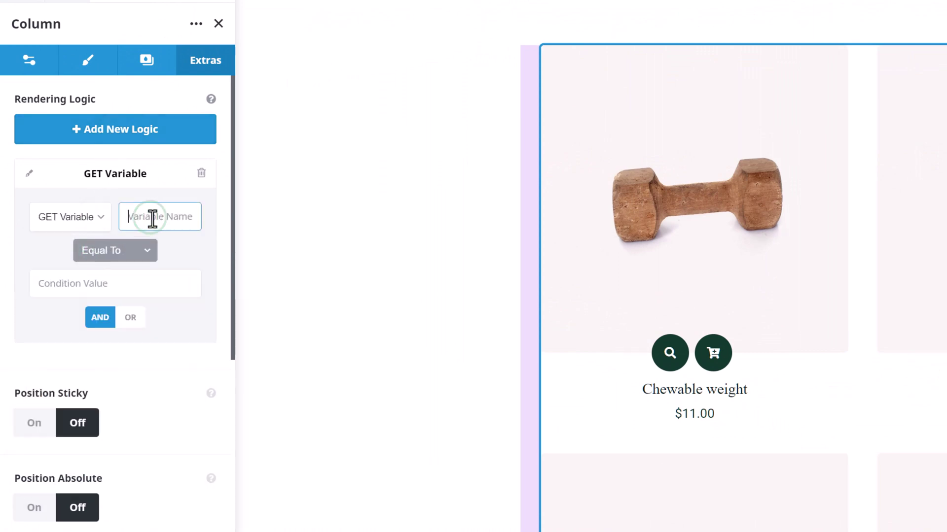
text(post_type)
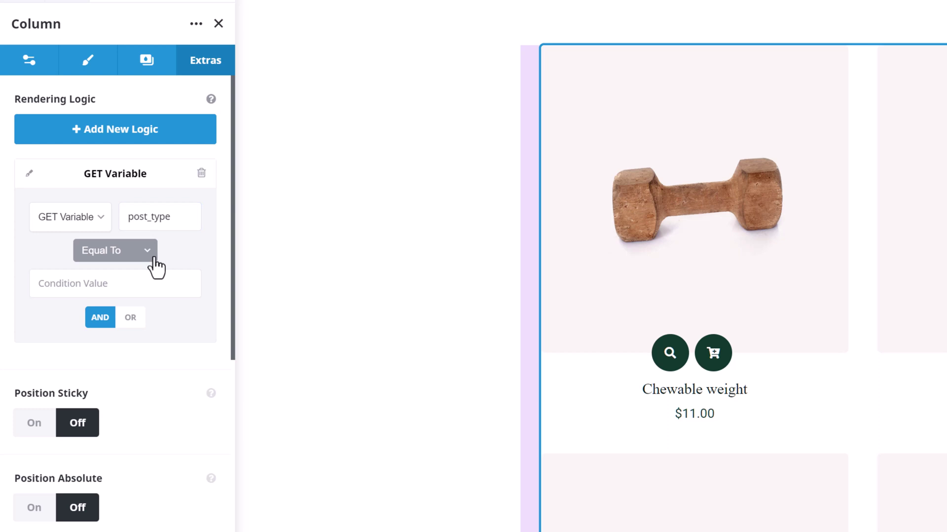
click(87, 272)
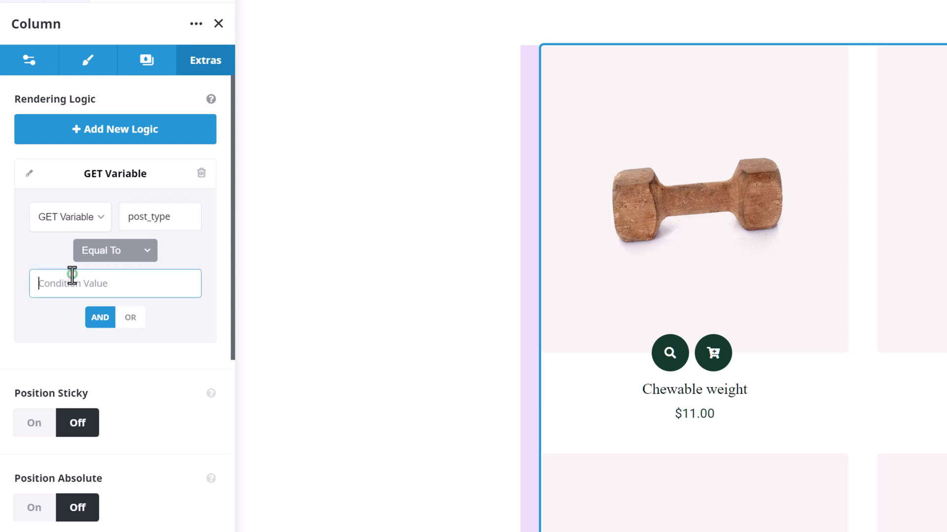
text(product)
click(155, 351)
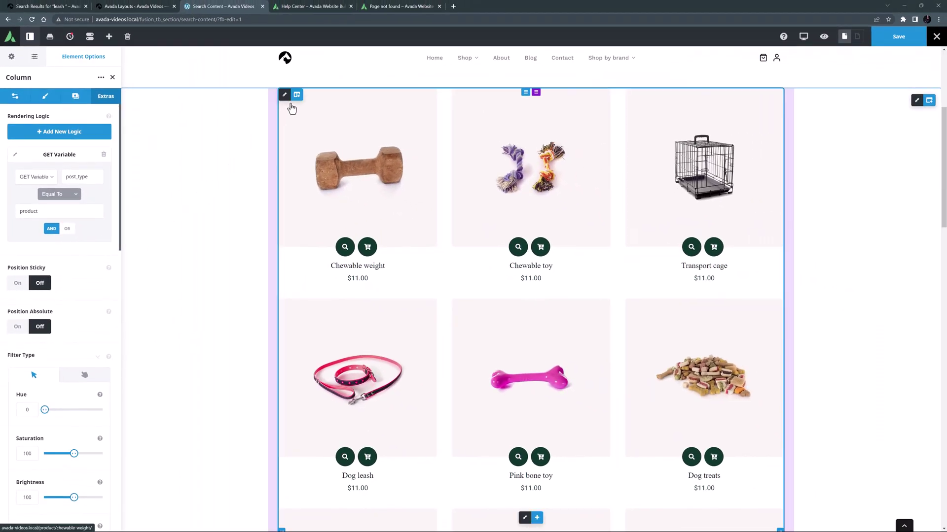
Step: Switch the second Post Card Archives element to the Search Post Card
scroll(410, 316, down, 6)
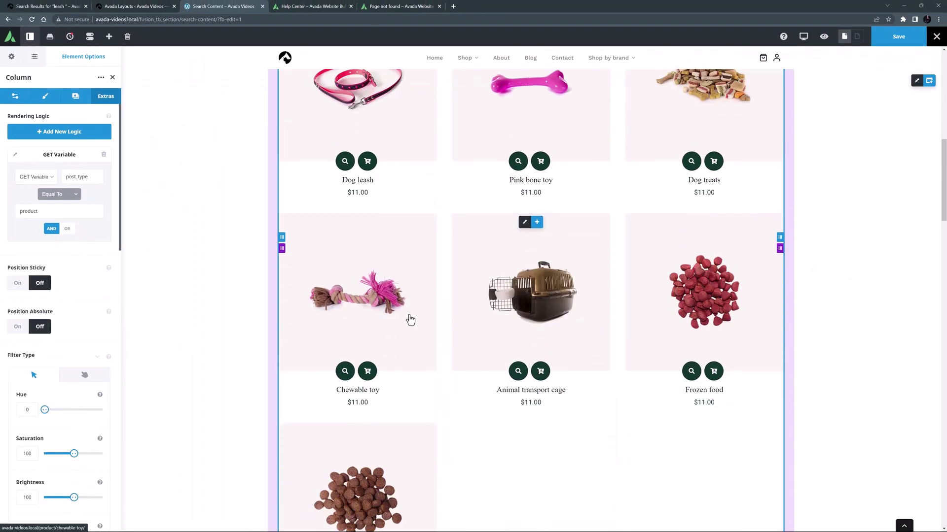
scroll(410, 319, down, 12)
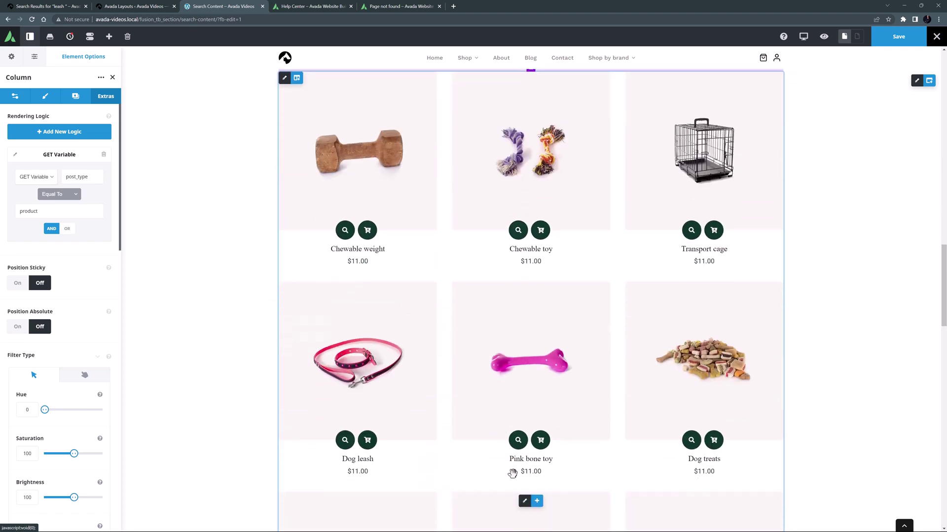
click(523, 502)
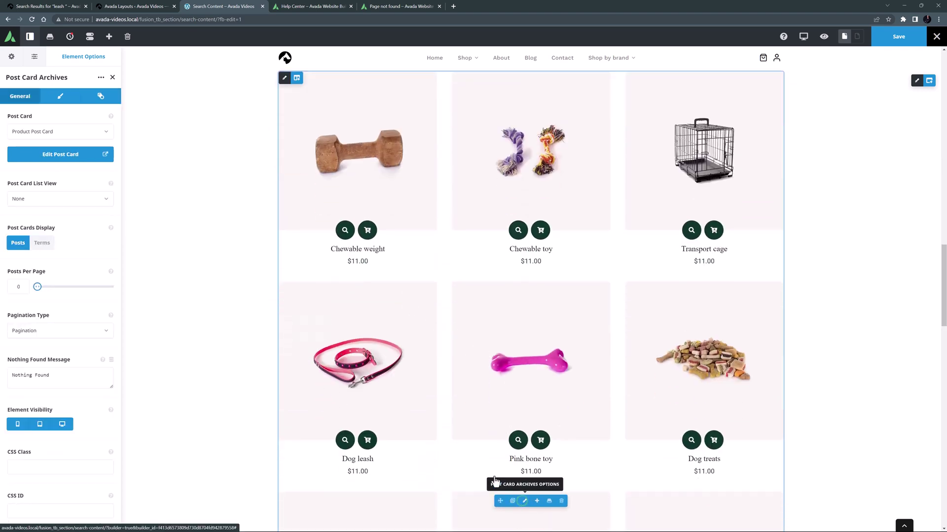
click(50, 134)
click(34, 172)
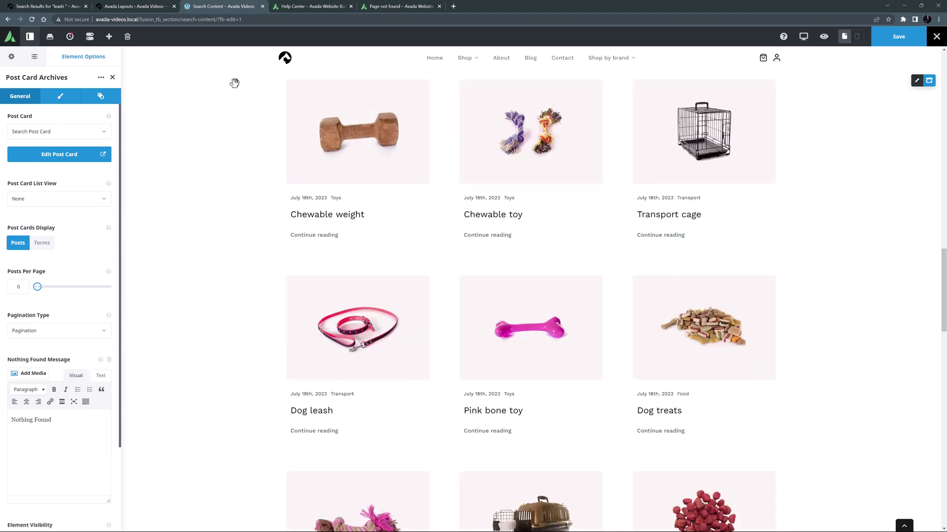
Step: Change the second column's post_type condition to Not Equal To product and save the layout
click(285, 77)
click(109, 101)
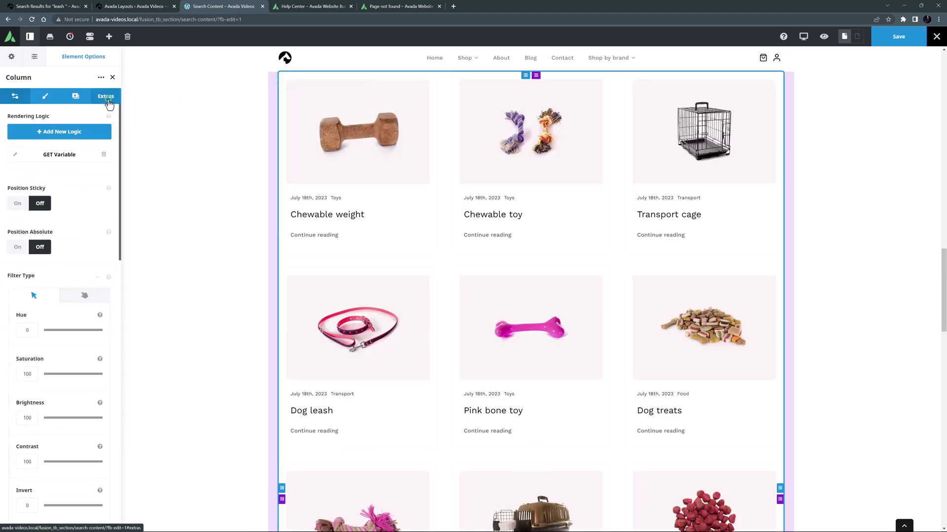
click(15, 154)
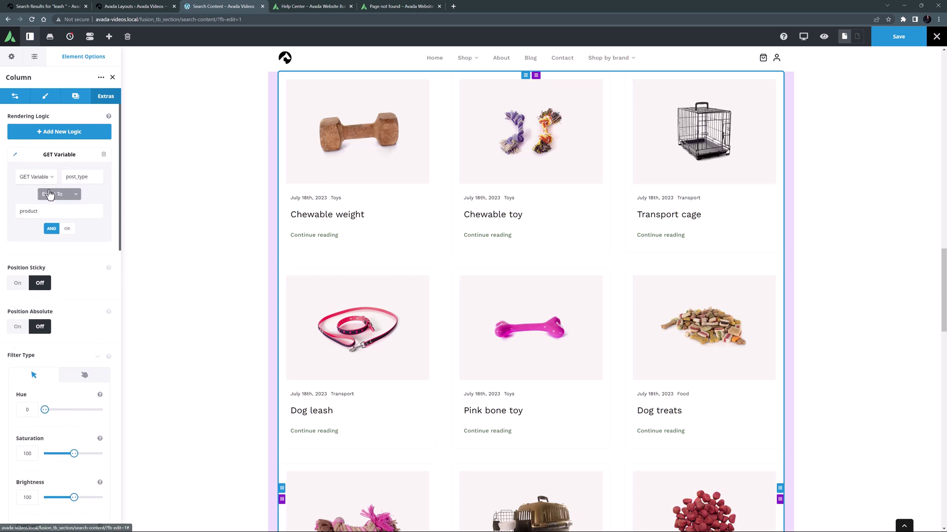
click(51, 195)
click(56, 211)
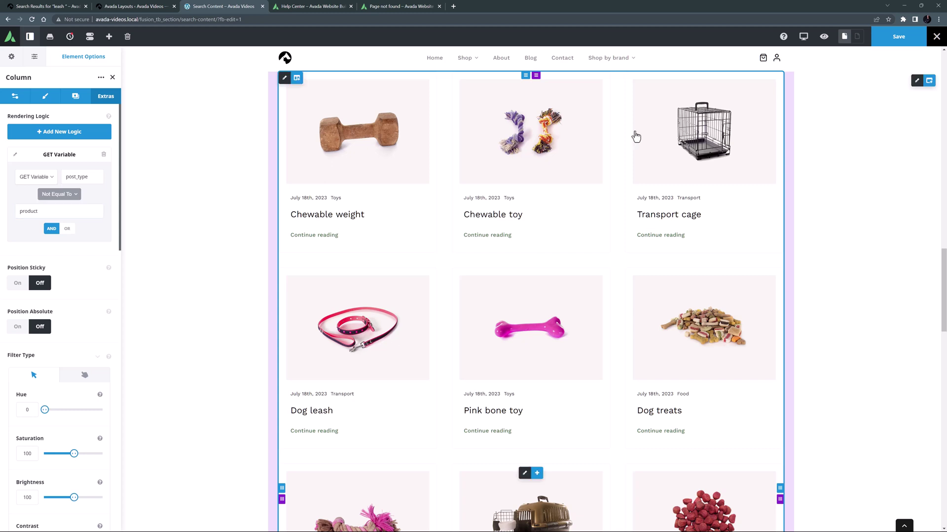
click(914, 40)
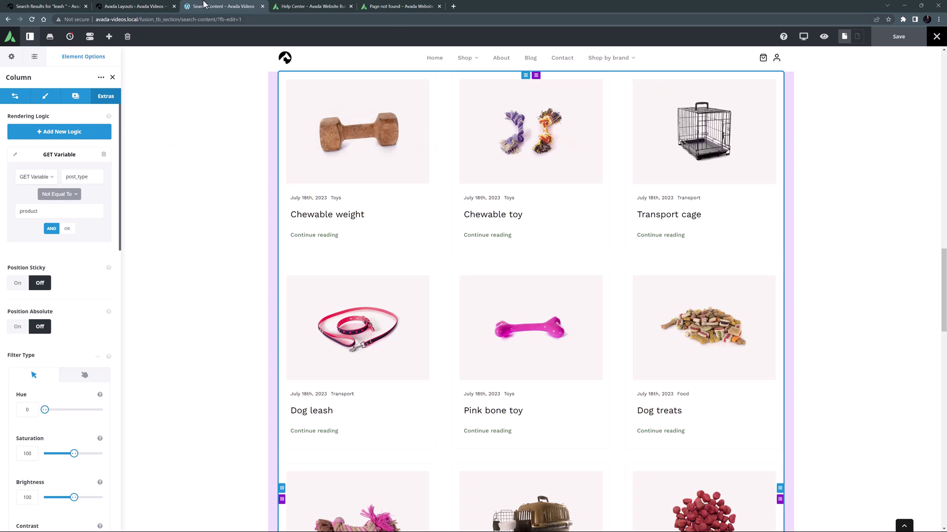
Step: Include Posts, Pages, FAQ Items and Events Calendar Posts in the header search results, then save
click(142, 7)
scroll(148, 168, up, 5)
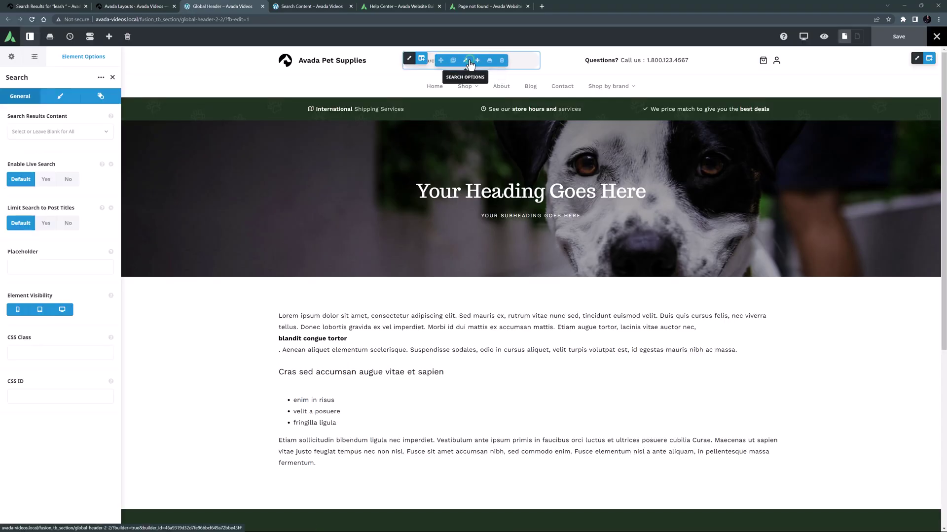
click(67, 133)
click(19, 151)
click(18, 162)
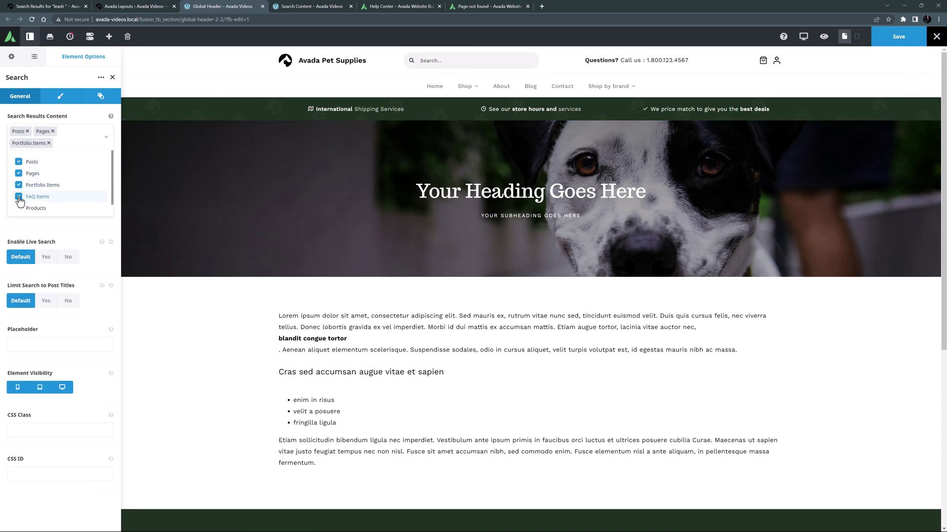
click(19, 198)
scroll(20, 206, down, 1)
click(19, 205)
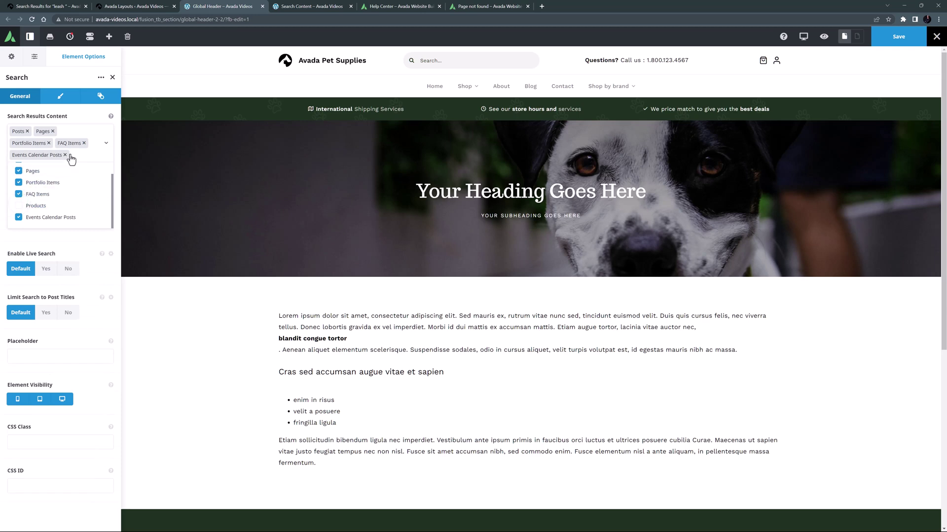
click(886, 40)
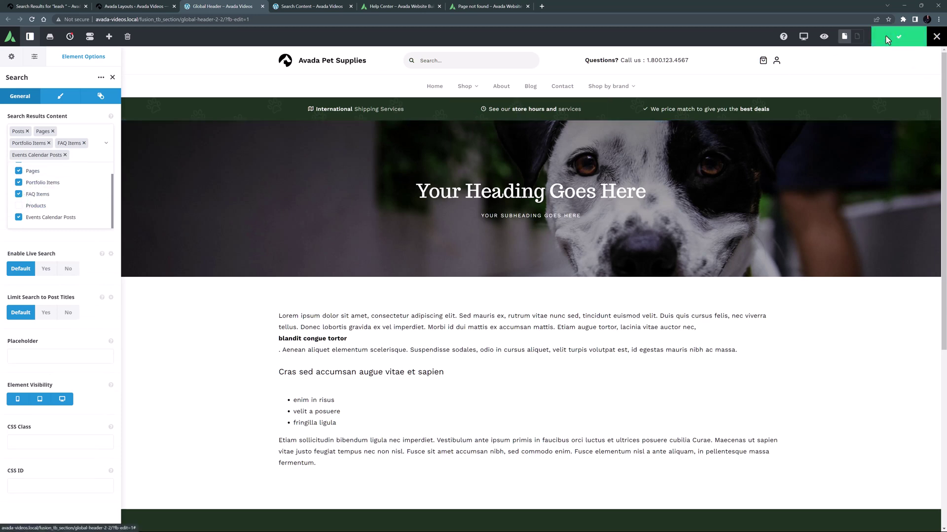
Step: Search for 'leash' from the home page's header search
click(42, 6)
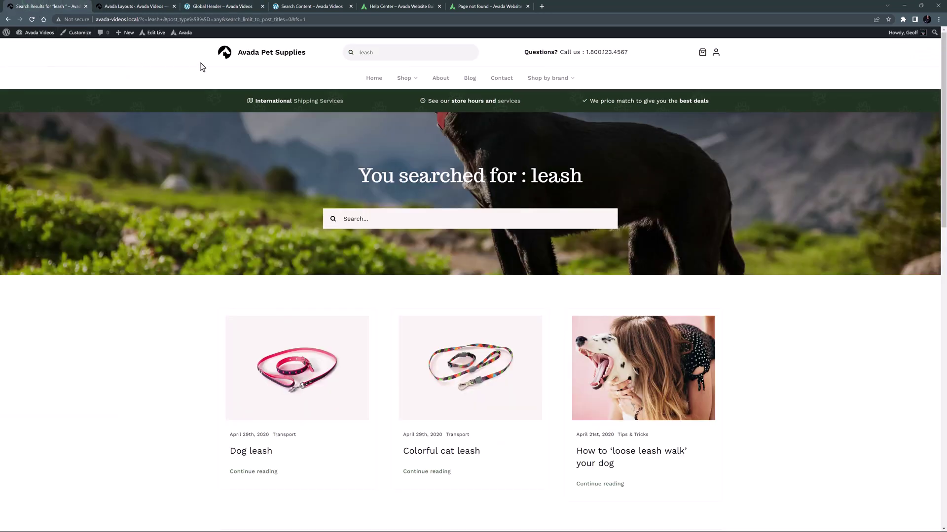
click(255, 55)
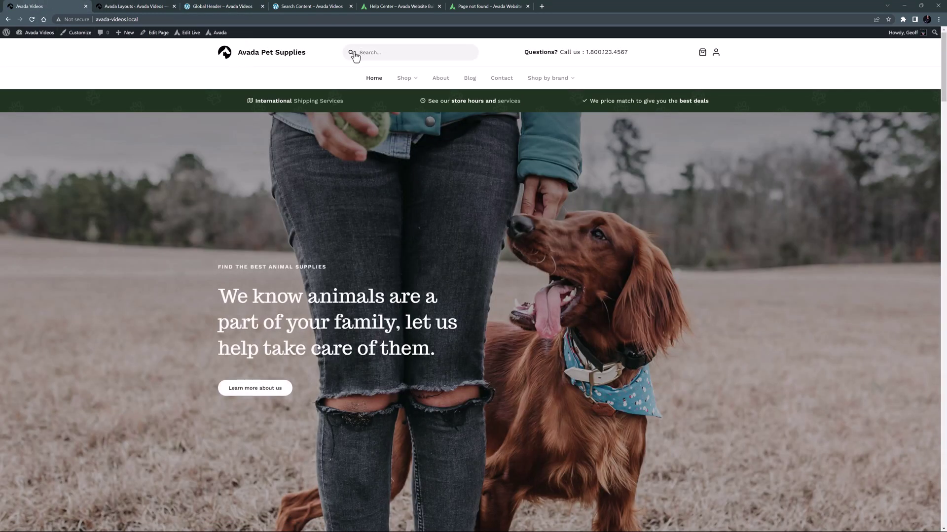
click(380, 52)
text(leash)
key(Return)
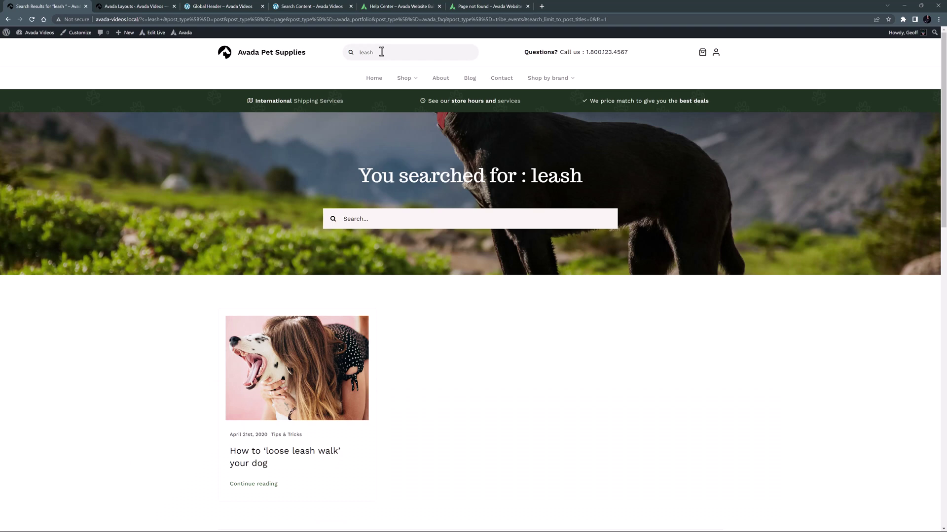
Step: Go to the Shop and enter 'leash' in its product search box
click(403, 80)
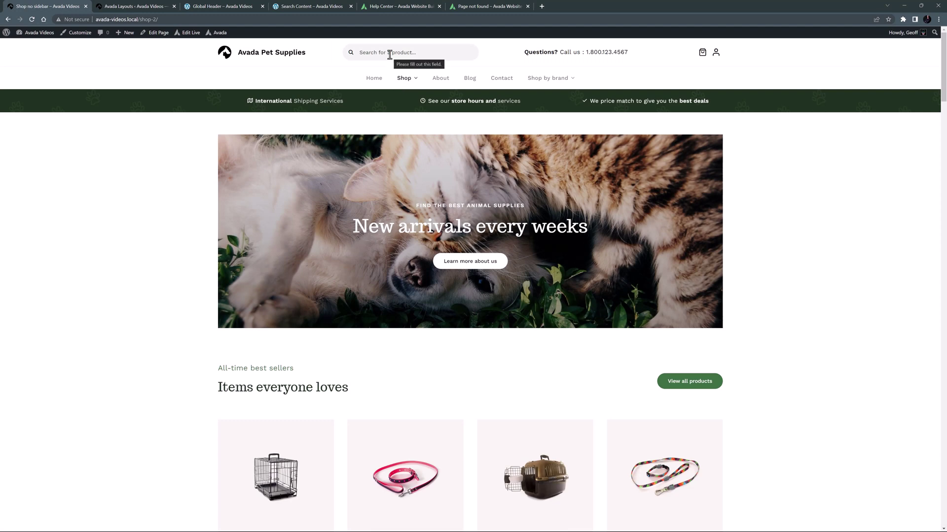
click(389, 53)
text(leash)
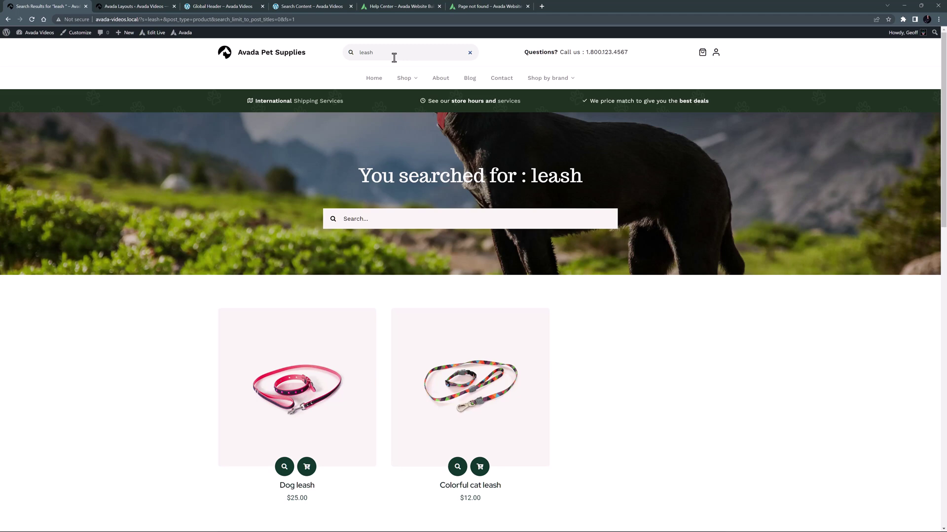
Step: Search the Help Center documentation for 'Layouts'
click(391, 8)
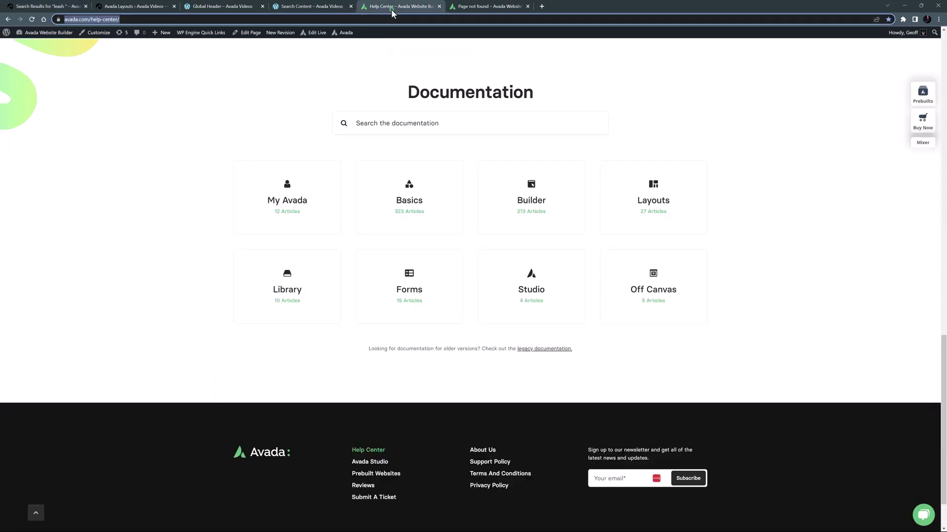
click(394, 131)
text(Layouts)
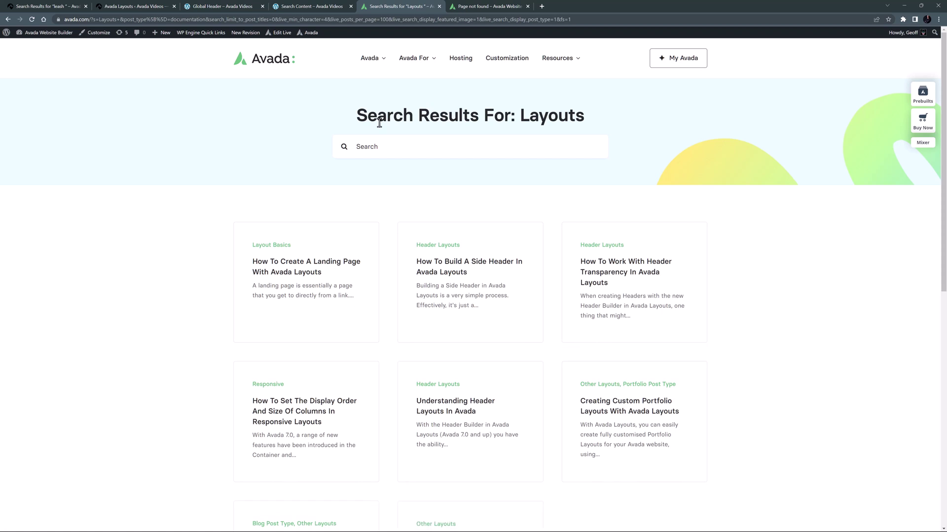
Step: Search for 'Layouts' from the 404 page's search box
key(ctrl+Tab)
click(378, 213)
click(378, 213)
text(Layouts)
key(Return)
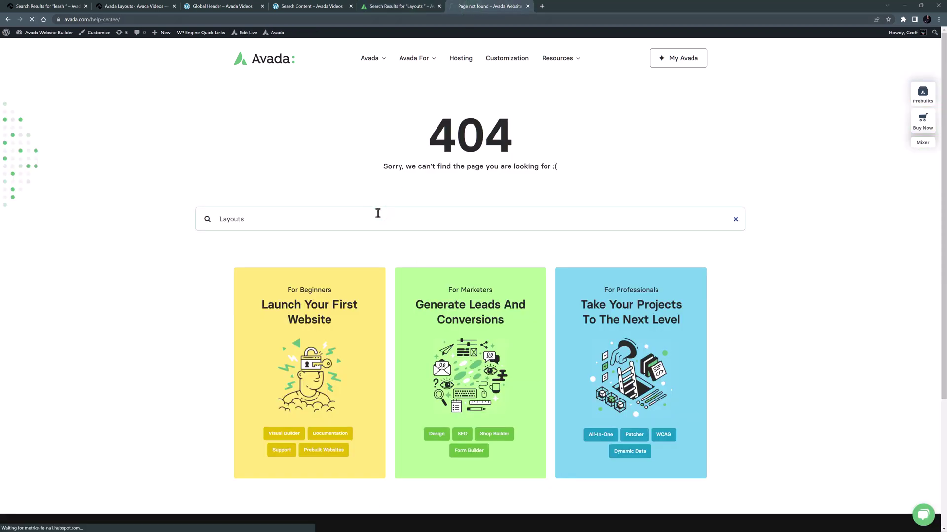